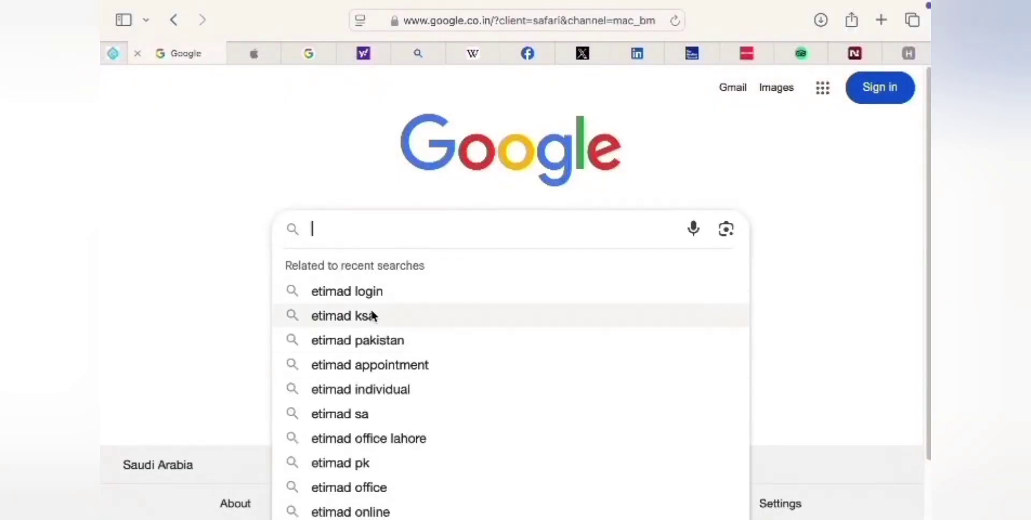
Go from the Google results to Etimad's Sign In page and choose the Individuals login.
left_click(374, 292)
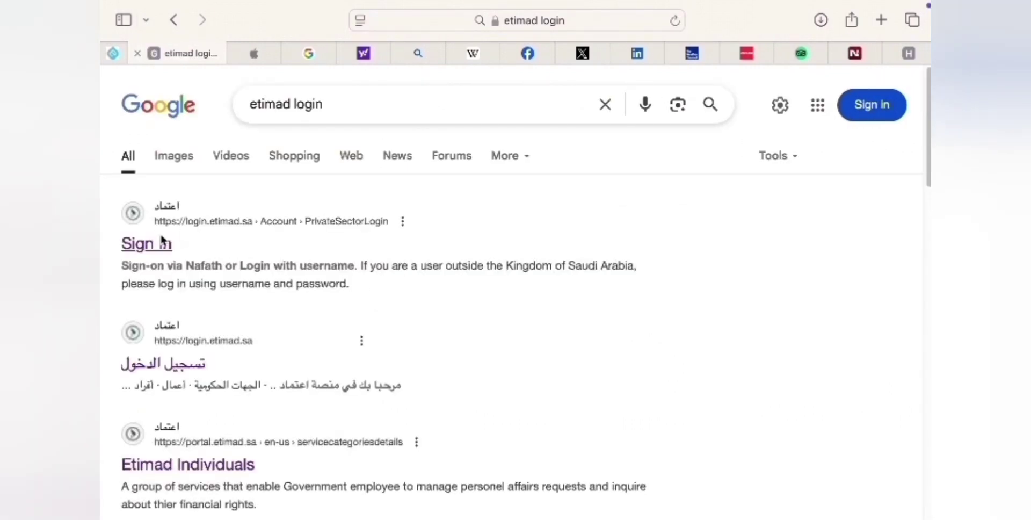
left_click(163, 241)
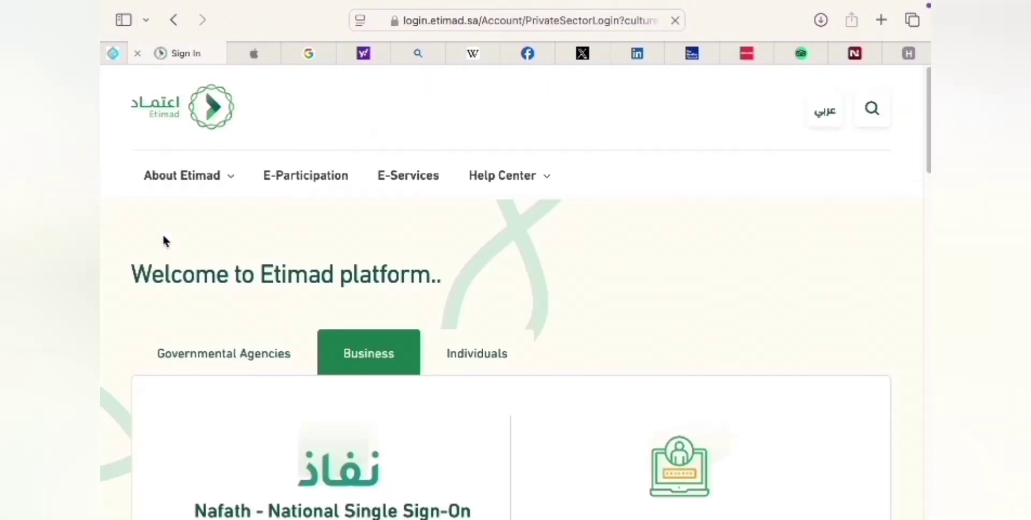
left_click(488, 357)
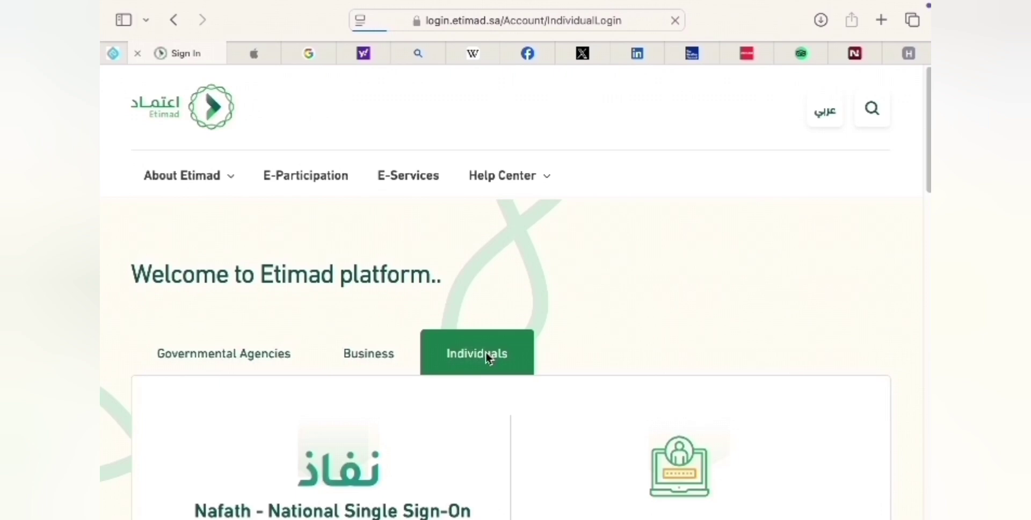
scroll(510, 322, "down", 5)
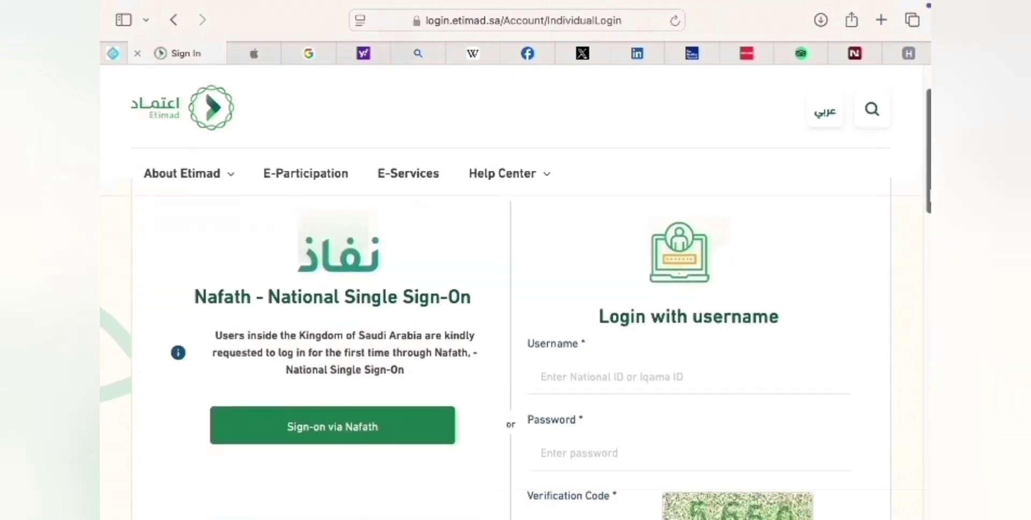
scroll(918, 226, "down", 5)
scroll(919, 225, "up", 3)
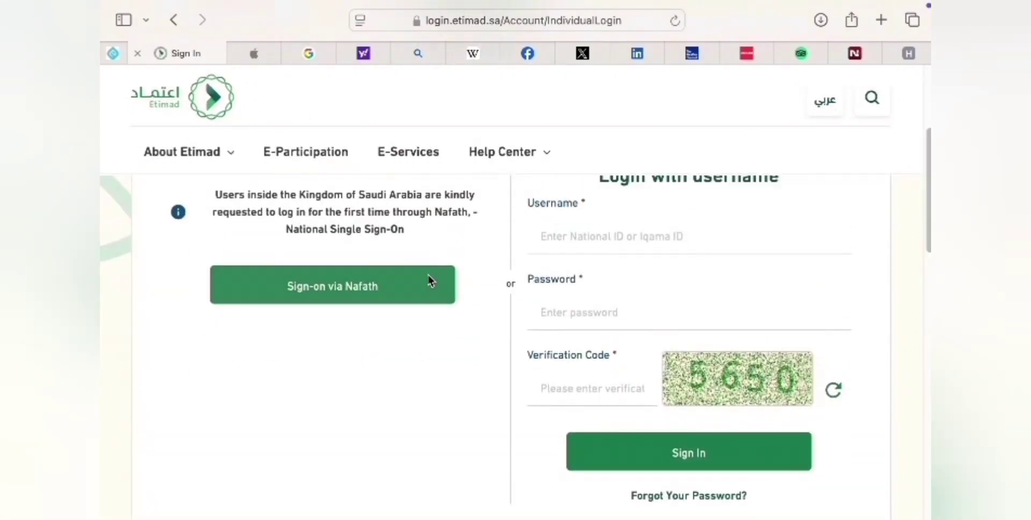
Sign in via Nafath, approving number 49 in the app, then redirect back to Etimad.
left_click(413, 286)
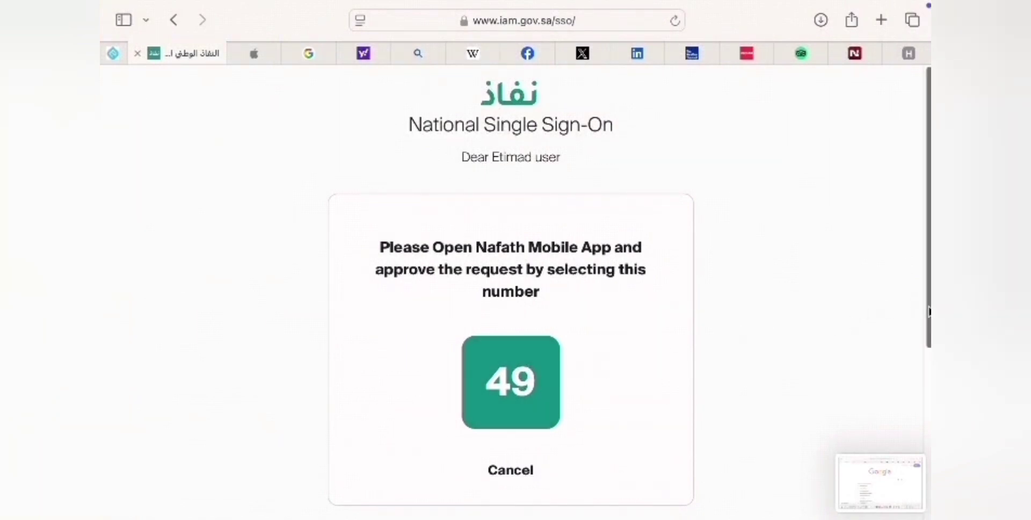
scroll(924, 309, "down", 3)
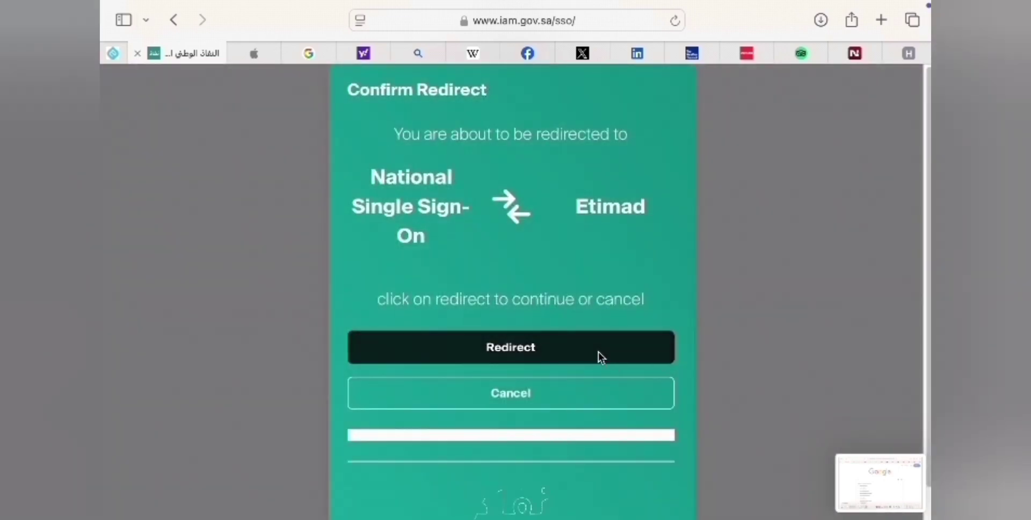
left_click(598, 353)
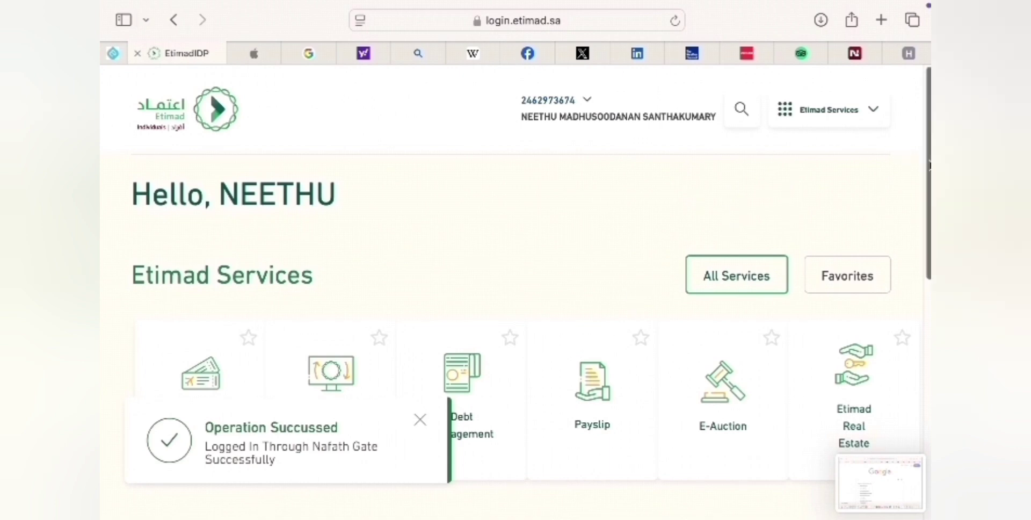
Open the Ercab Orders card from the Etimad services dashboard.
scroll(929, 213, "down", 3)
scroll(930, 213, "down", 1)
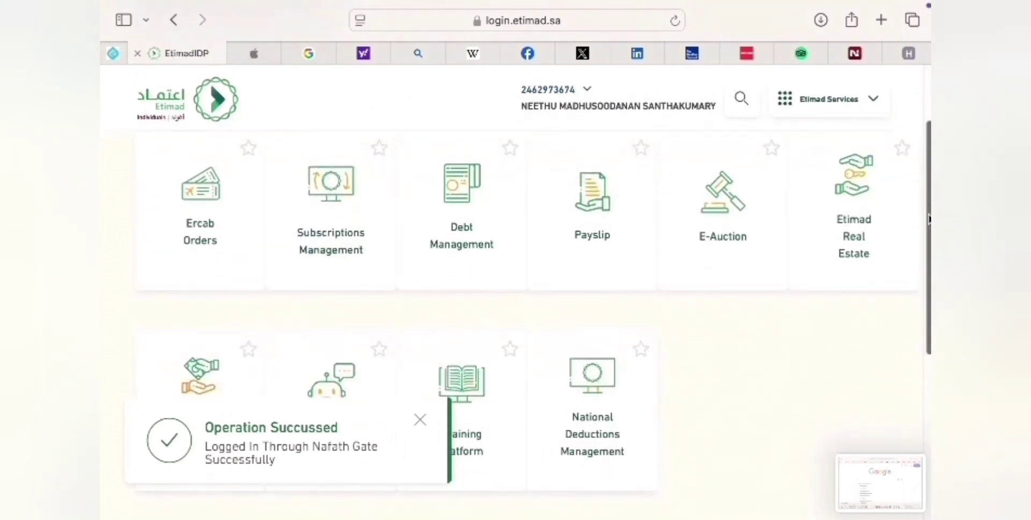
left_click(209, 198)
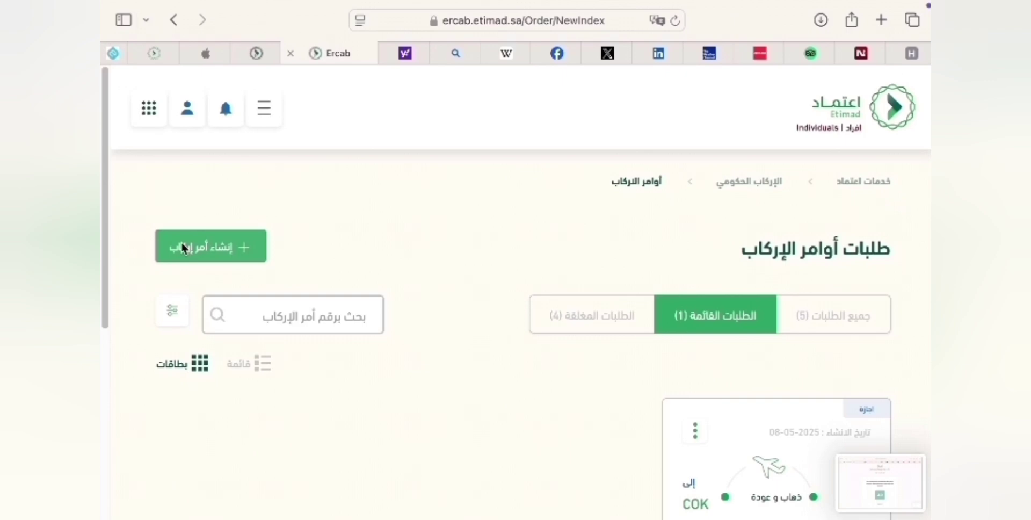
Start a new boarding order with entity مستشفى حفر الباطن الجديد, leaving the department empty.
left_click(226, 247)
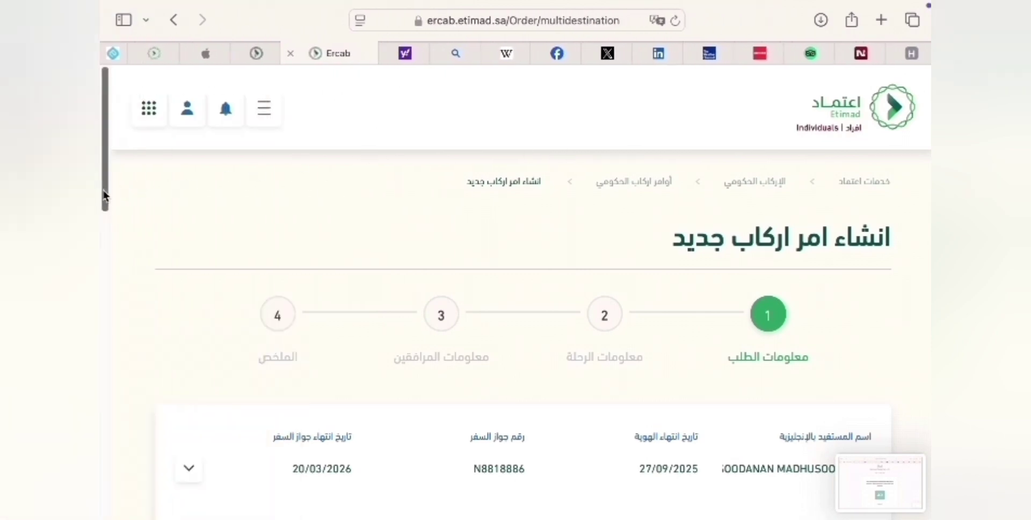
left_click_drag(106, 196, 110, 304)
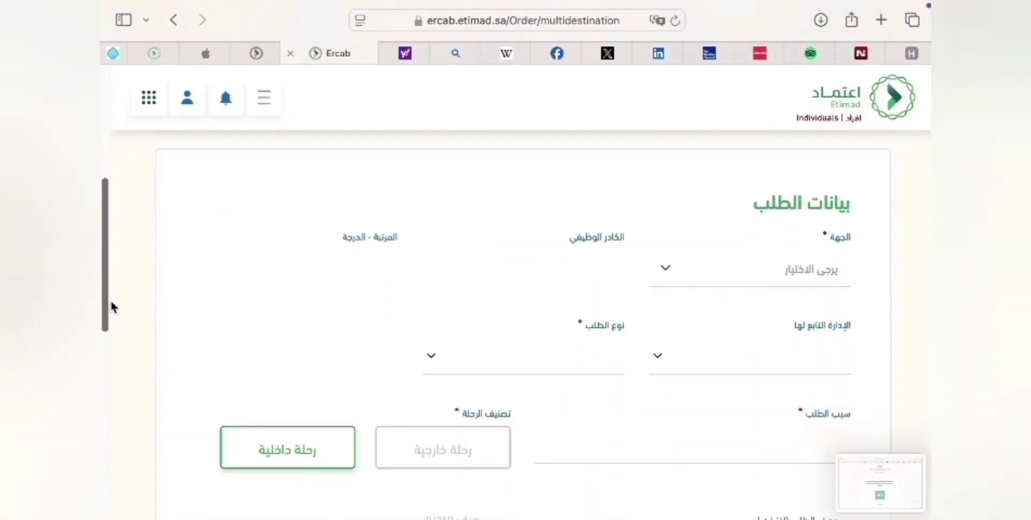
left_click(666, 266)
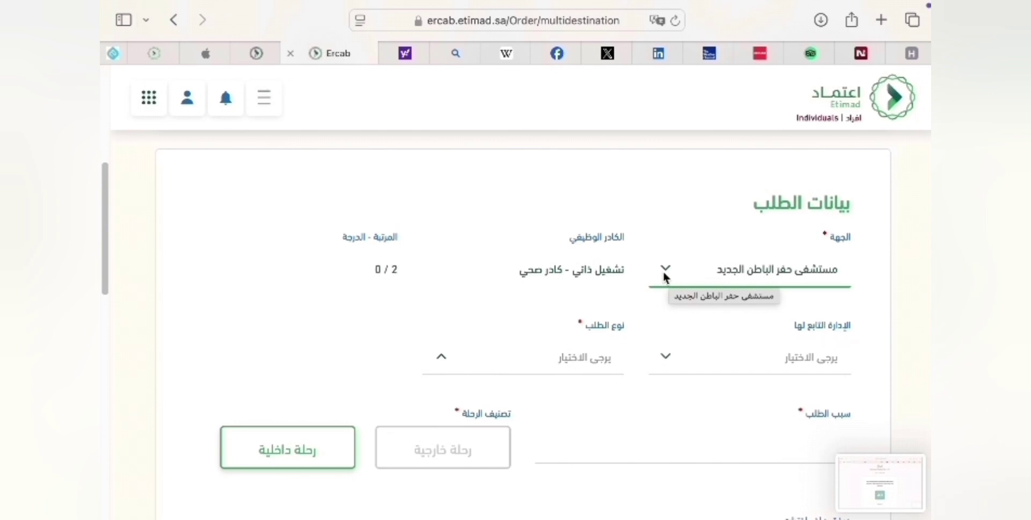
left_click(666, 357)
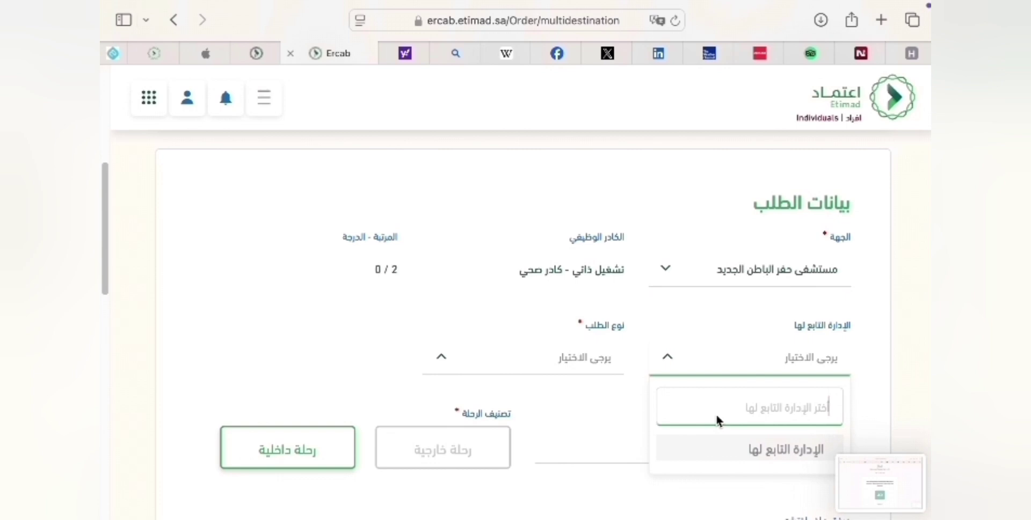
left_click(732, 454)
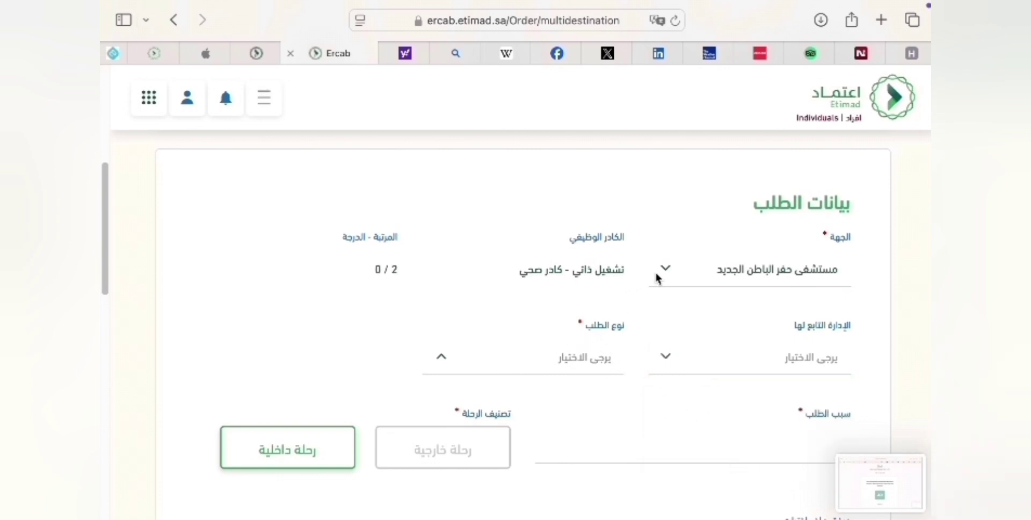
Set the request type to اجازة and the trip classification to رحلة خارجية.
left_click(568, 360)
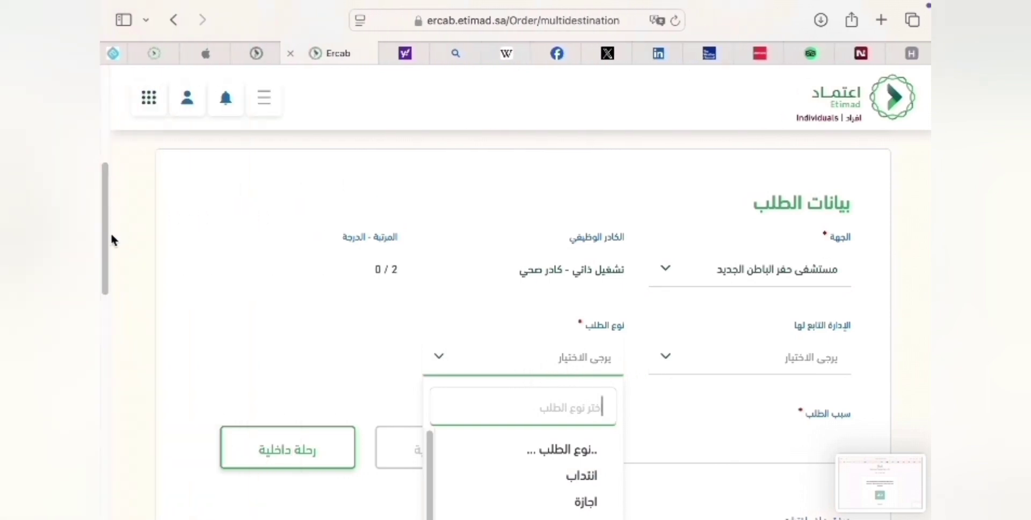
left_click_drag(105, 247, 104, 306)
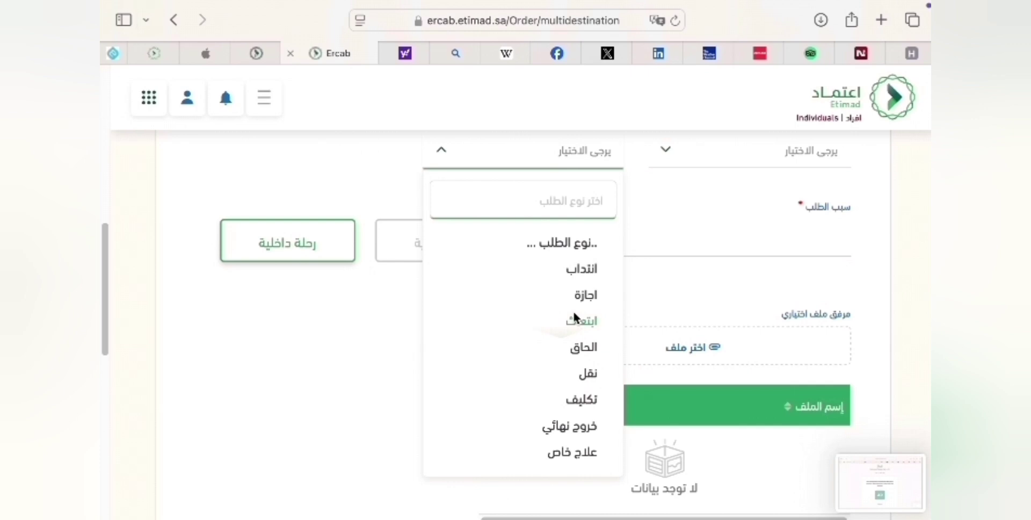
left_click(586, 296)
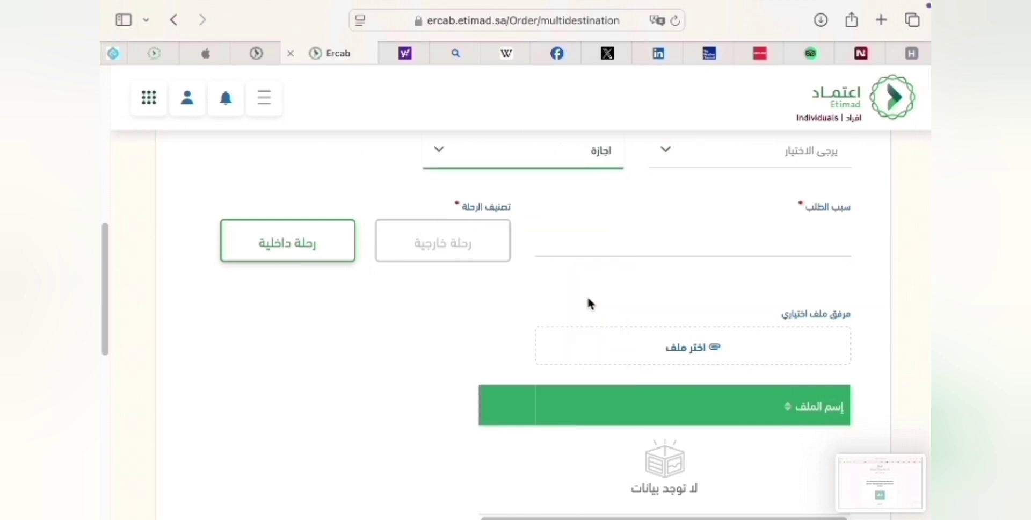
left_click(474, 246)
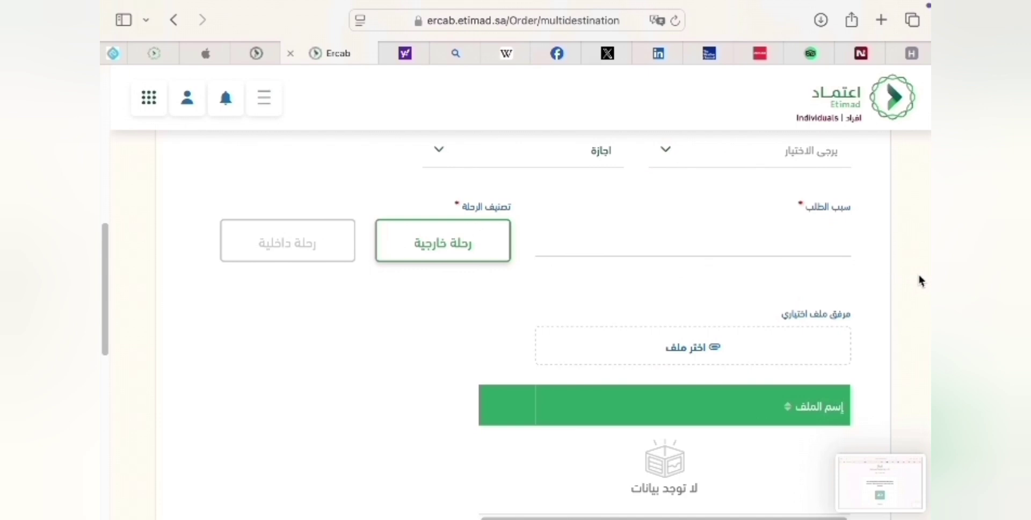
Enter 'vacation' as the request reason and upload vacation.pdf as the attachment.
left_click_drag(104, 258, 107, 300)
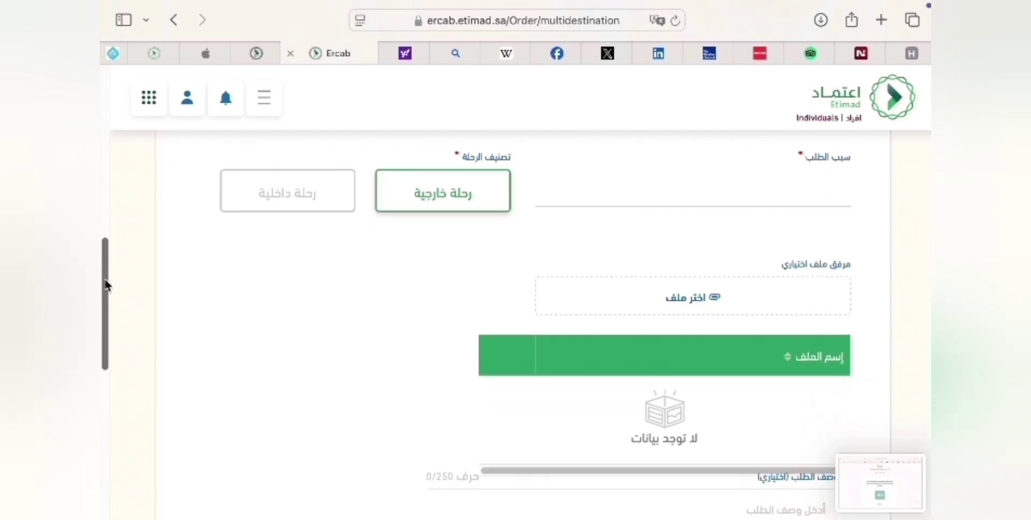
scroll(661, 472, "up", 3)
type("vacation")
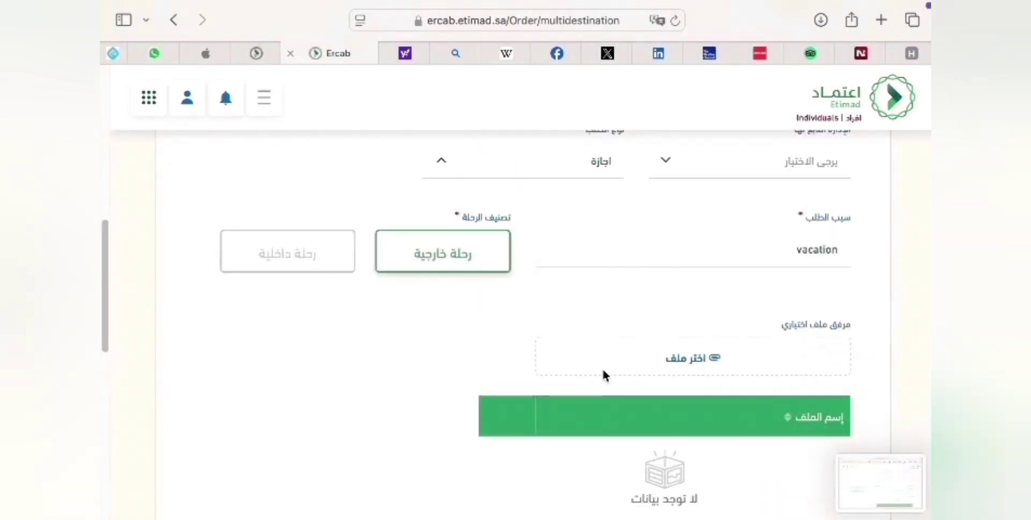
left_click(690, 358)
left_click(365, 196)
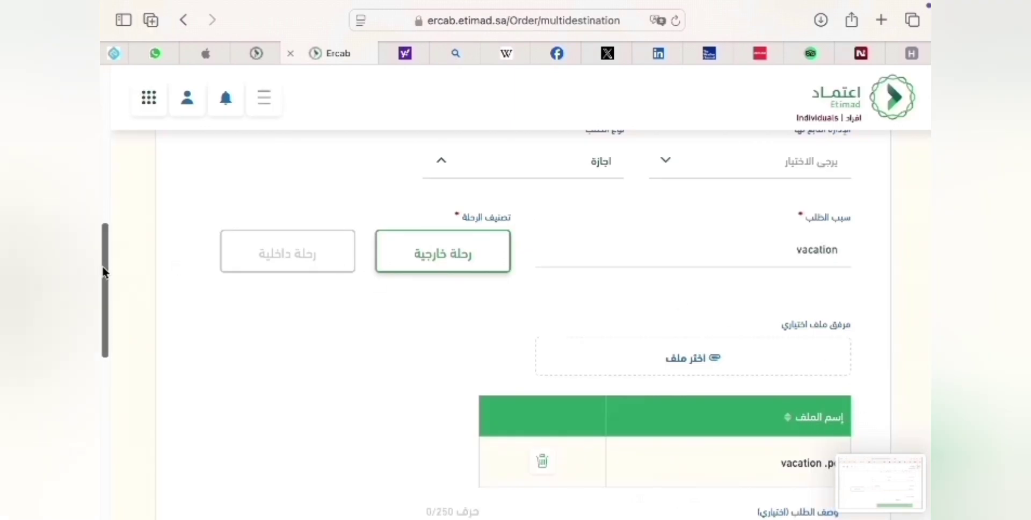
left_click_drag(105, 272, 105, 412)
Save the request details and move on to the trip information step.
left_click(200, 446)
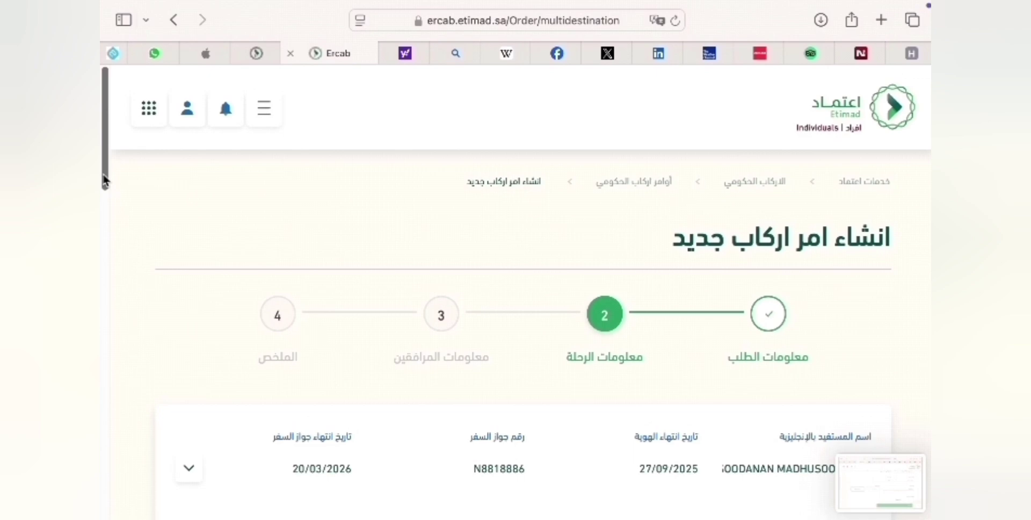
left_click_drag(104, 179, 99, 271)
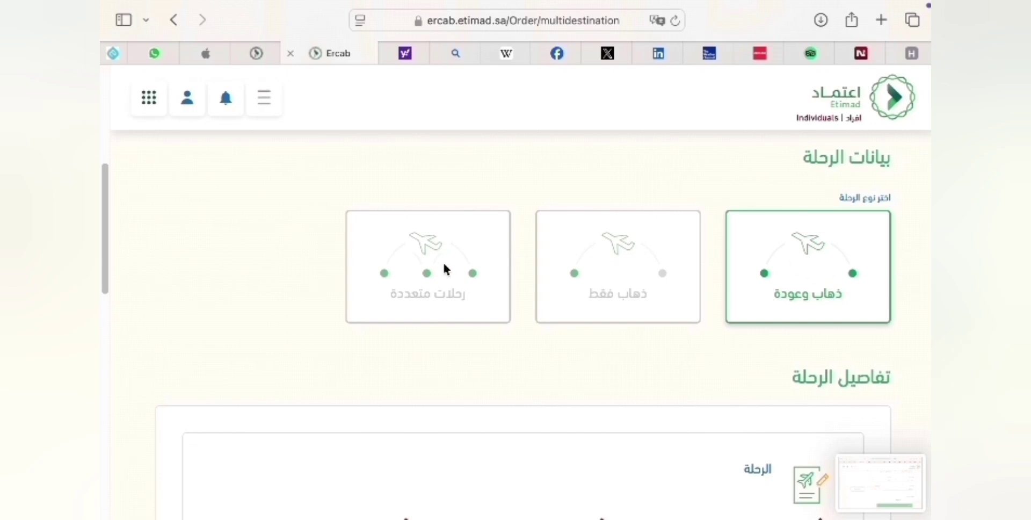
left_click_drag(108, 213, 104, 295)
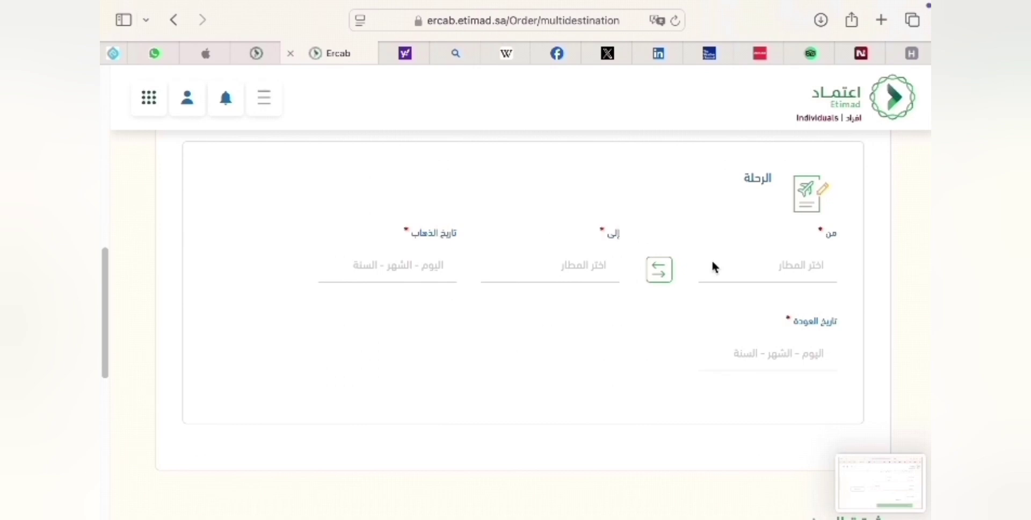
Set the departure airport to Al Qaisumah and search 'cochi' for the destination.
left_click(743, 269)
type("qa")
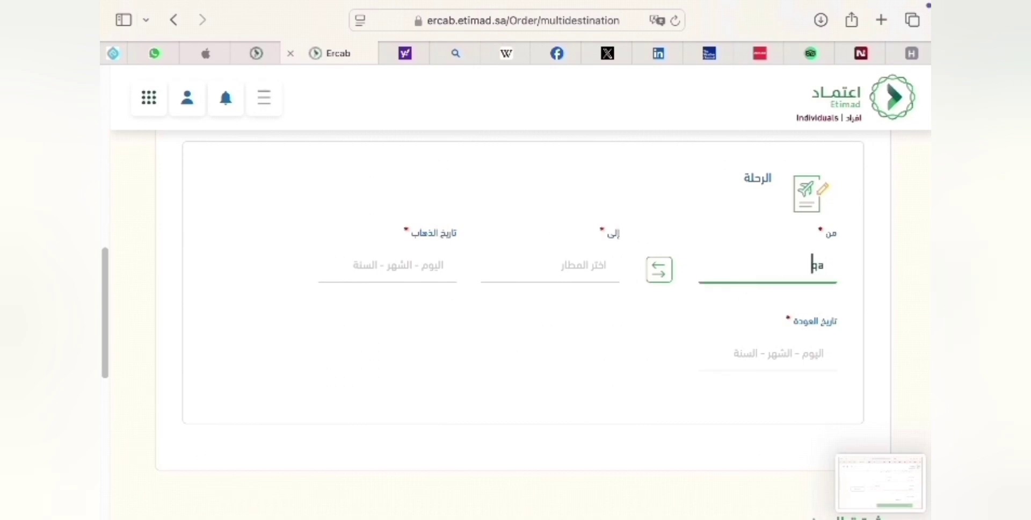
type("i")
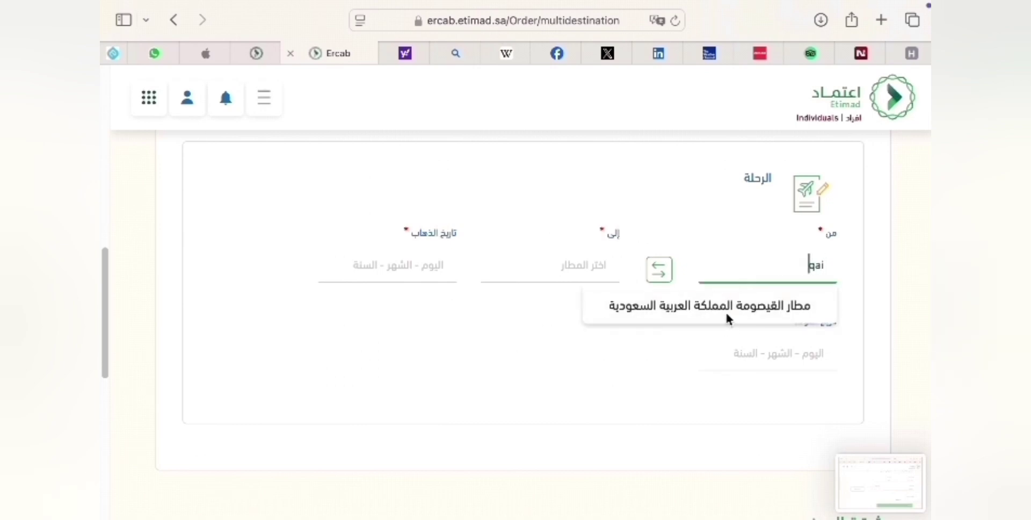
left_click(726, 314)
left_click(603, 266)
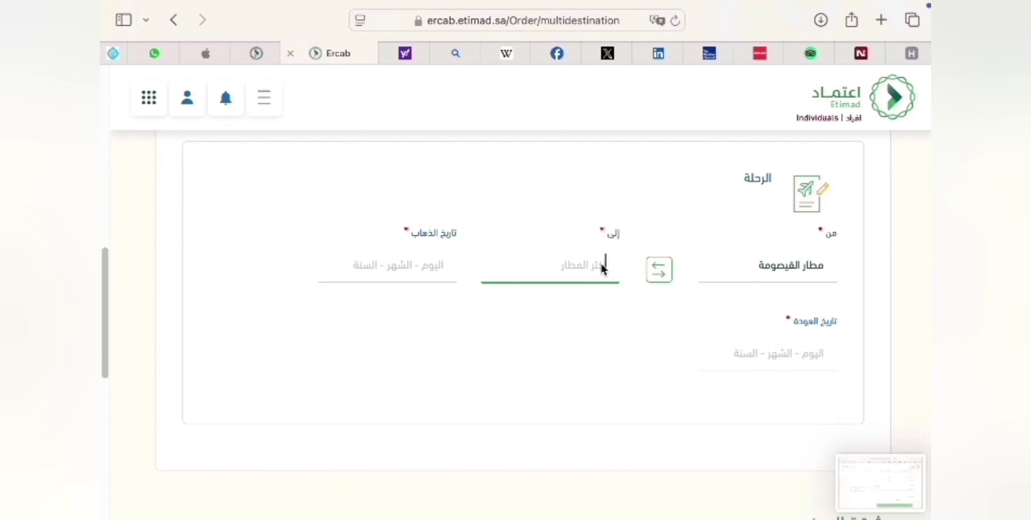
type("coc")
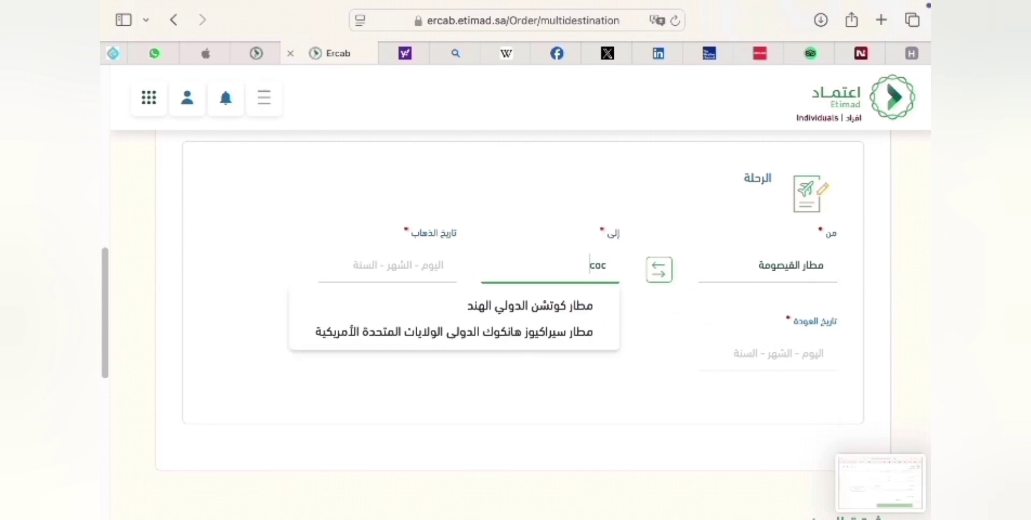
type("hi")
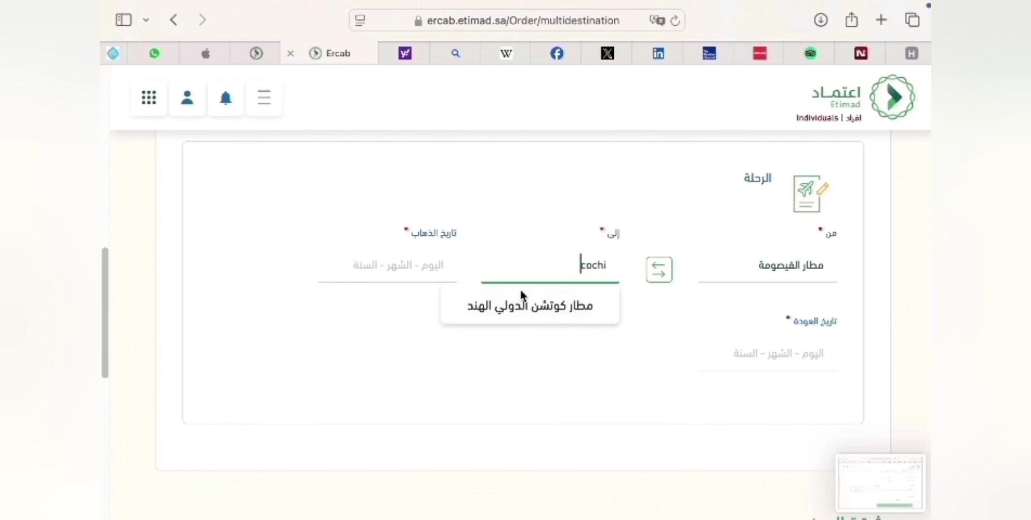
Pick Cochin International Airport as destination and set the departure date to 18/06/2025.
left_click(489, 302)
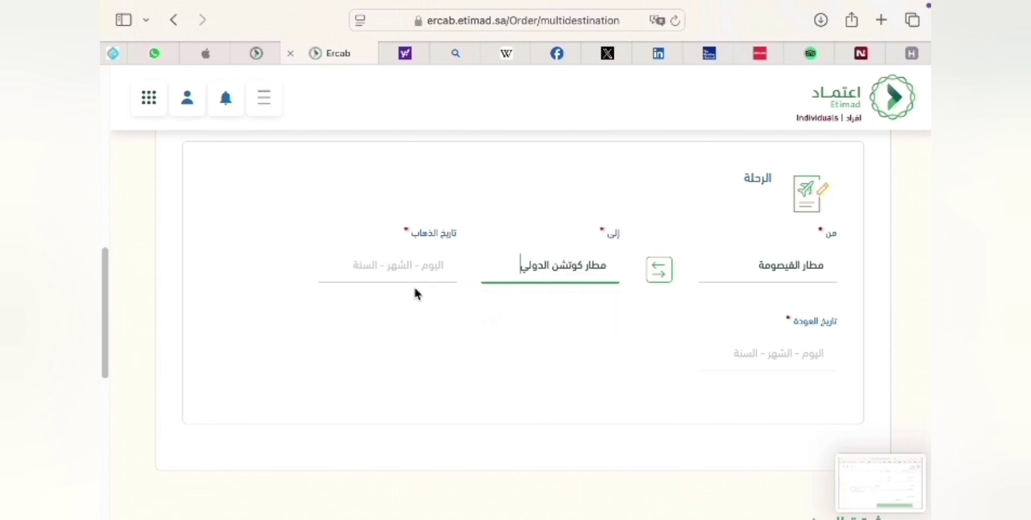
left_click(442, 268)
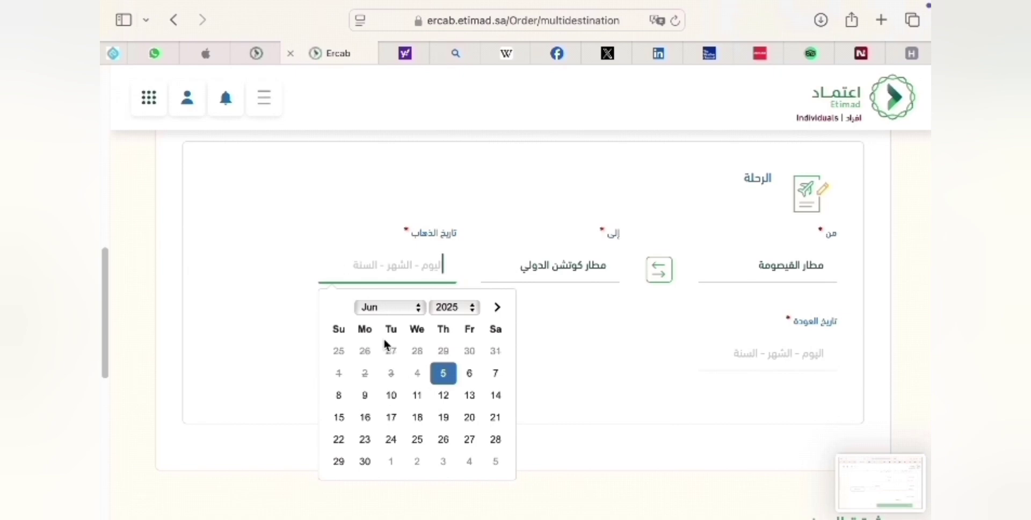
left_click(417, 418)
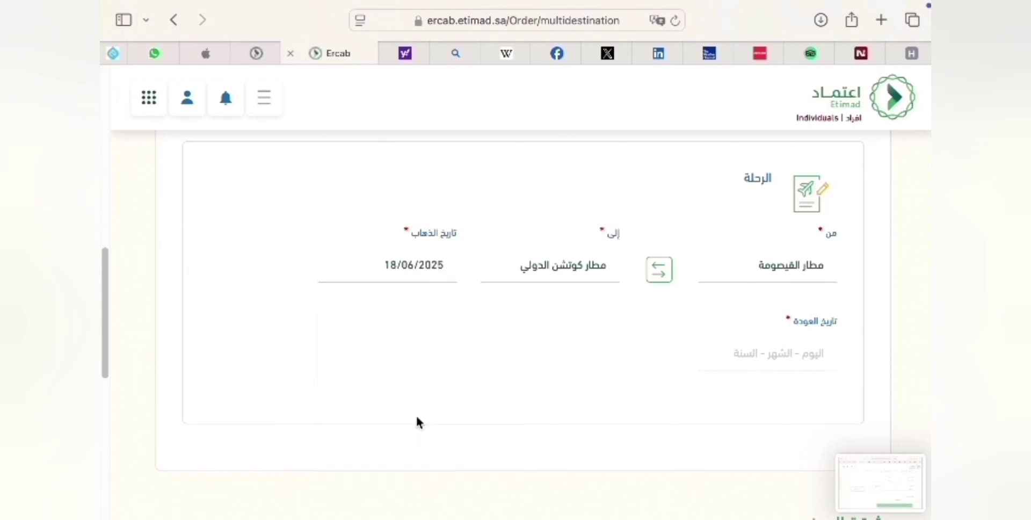
Set the return date to 09/07/2025 by switching the calendar to July.
left_click(814, 366)
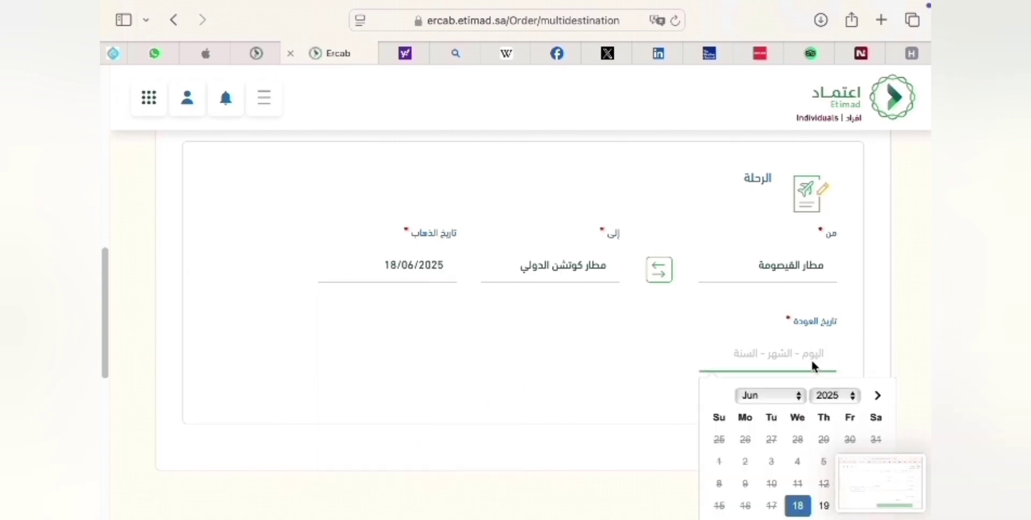
left_click_drag(105, 333, 103, 383)
left_click(816, 178)
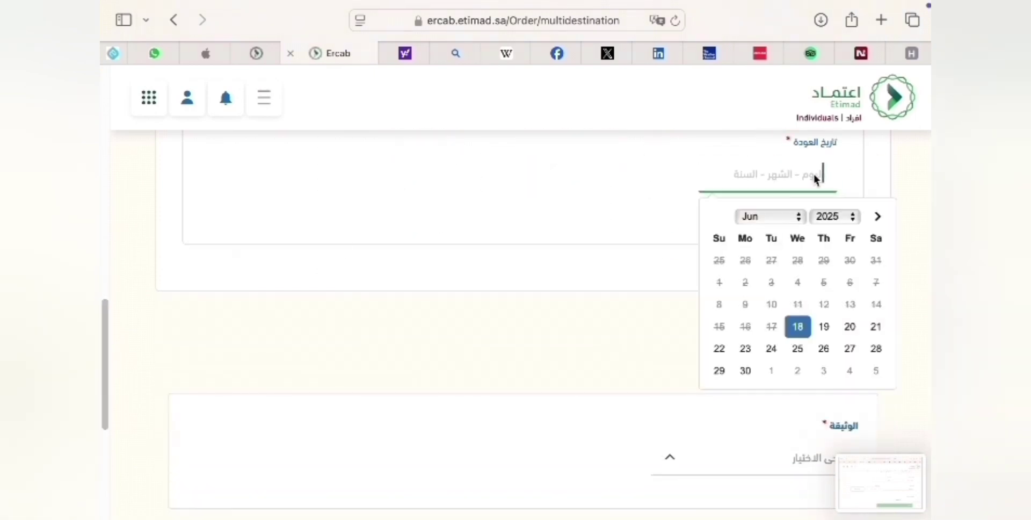
left_click(795, 218)
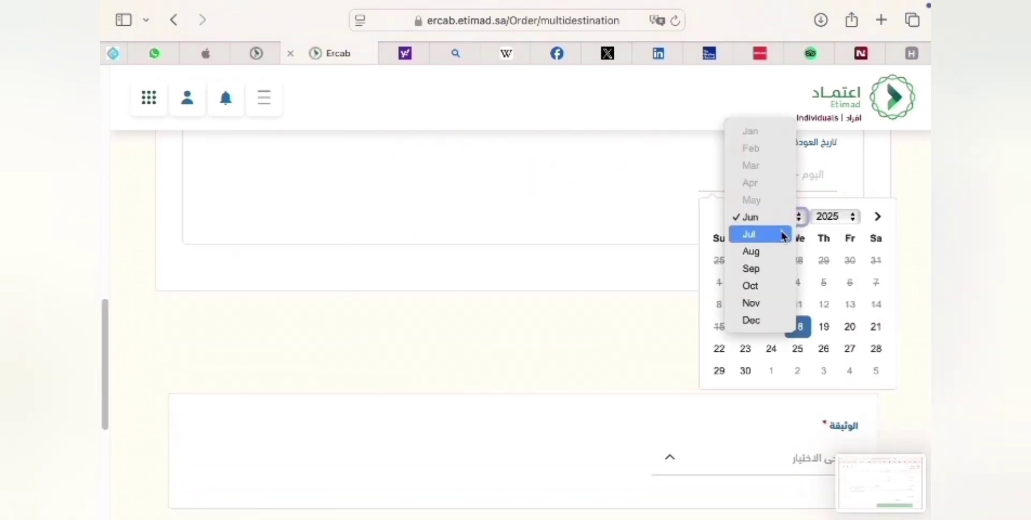
left_click(783, 234)
left_click(800, 283)
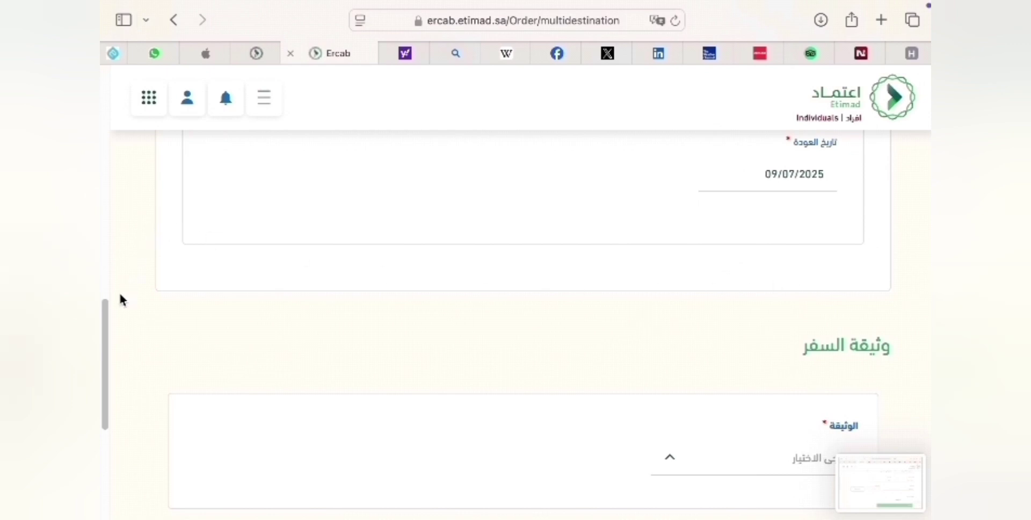
left_click_drag(104, 323, 105, 363)
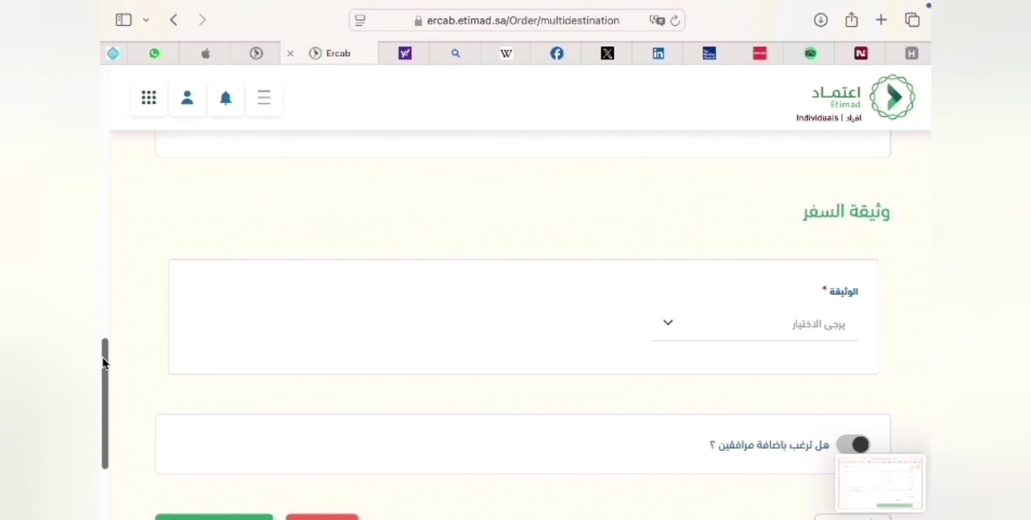
Select جواز سفر as the travel document, save, tick the declaration, and create the request.
left_click(815, 322)
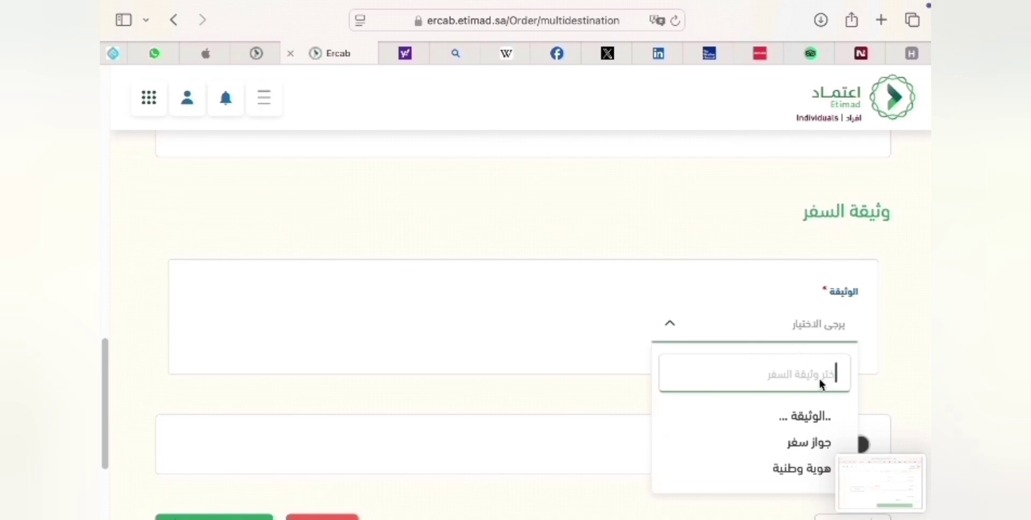
left_click(805, 444)
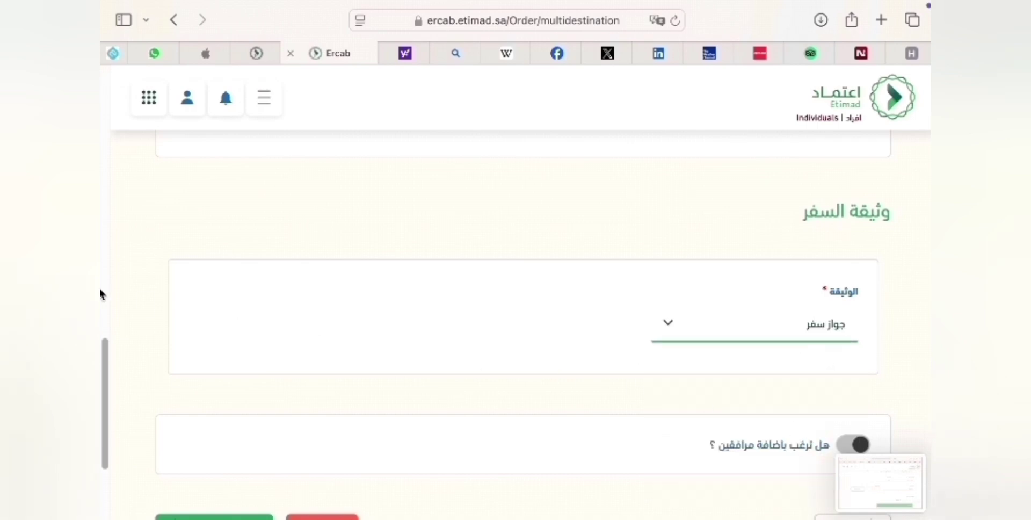
scroll(106, 342, "down", 5)
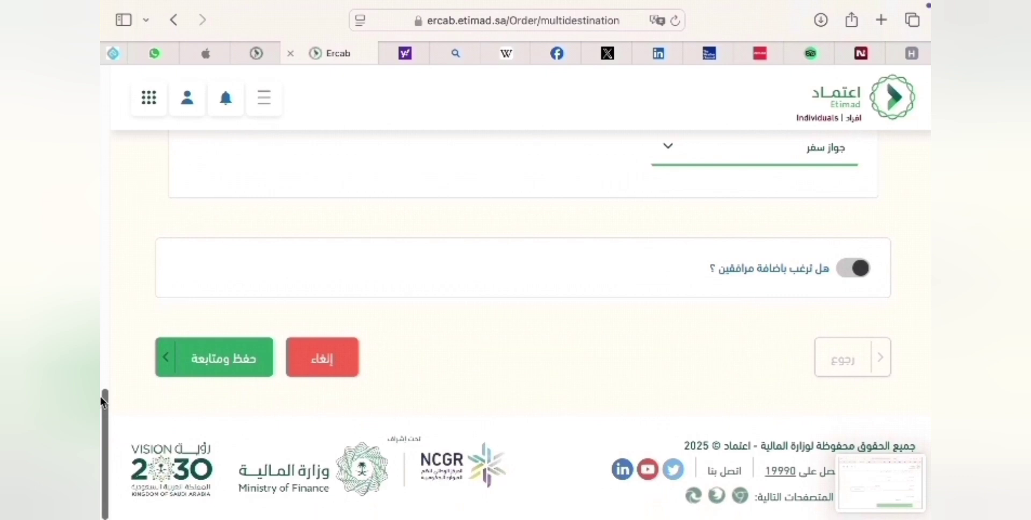
left_click(243, 370)
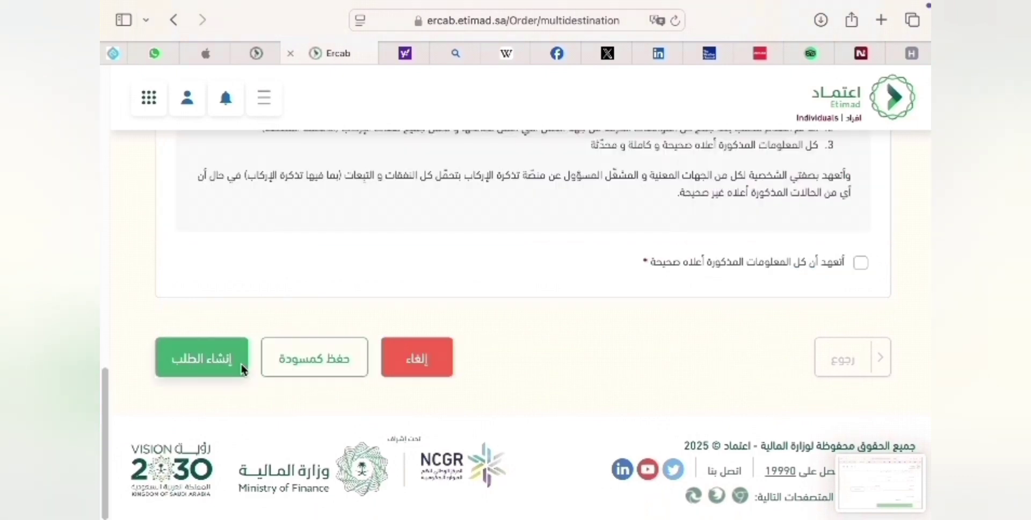
left_click(861, 263)
left_click(231, 360)
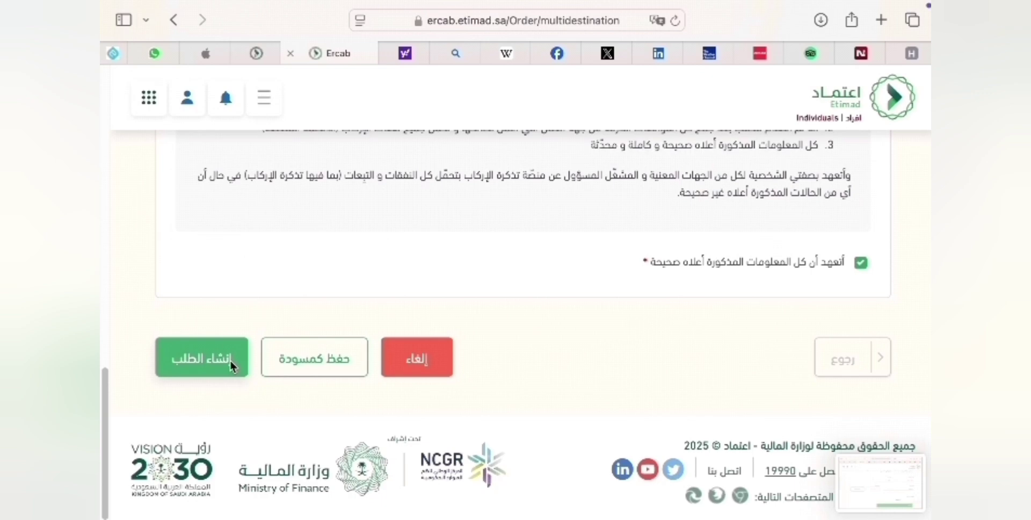